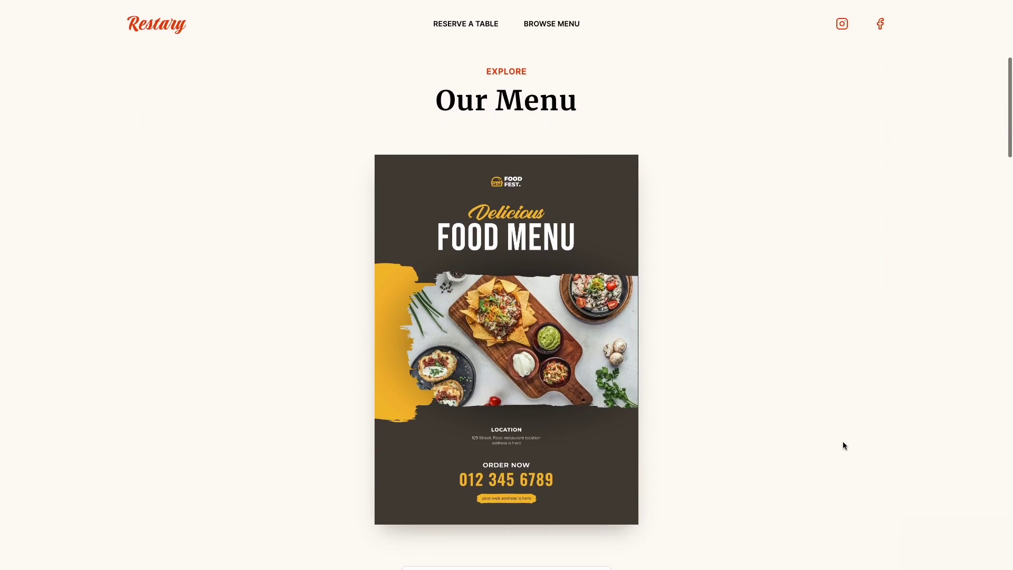
- Page through the sample food menu flipbook and several spreads of the OM Yoga magazine
left_click(635, 410)
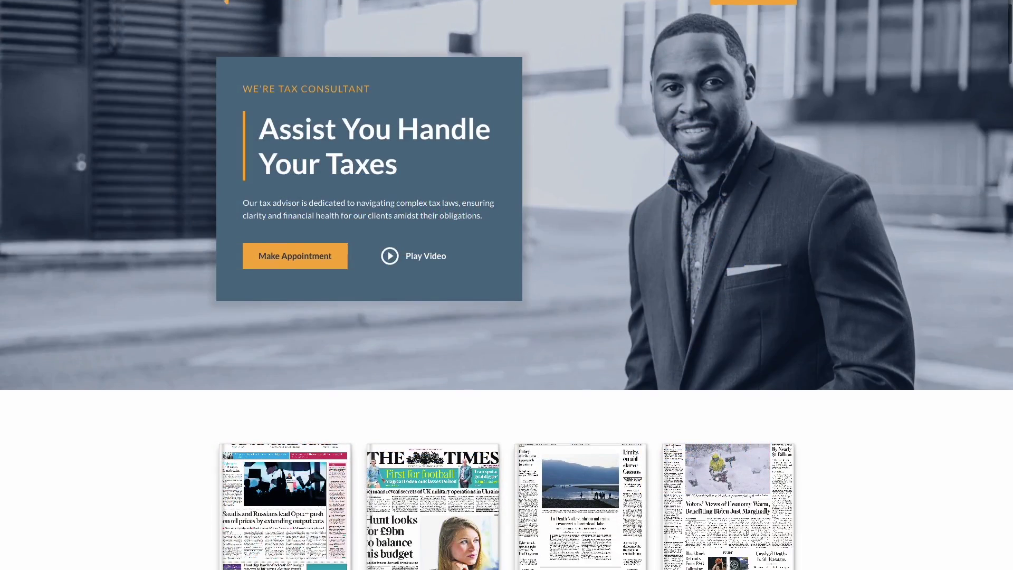
scroll(506, 285, "down", 2)
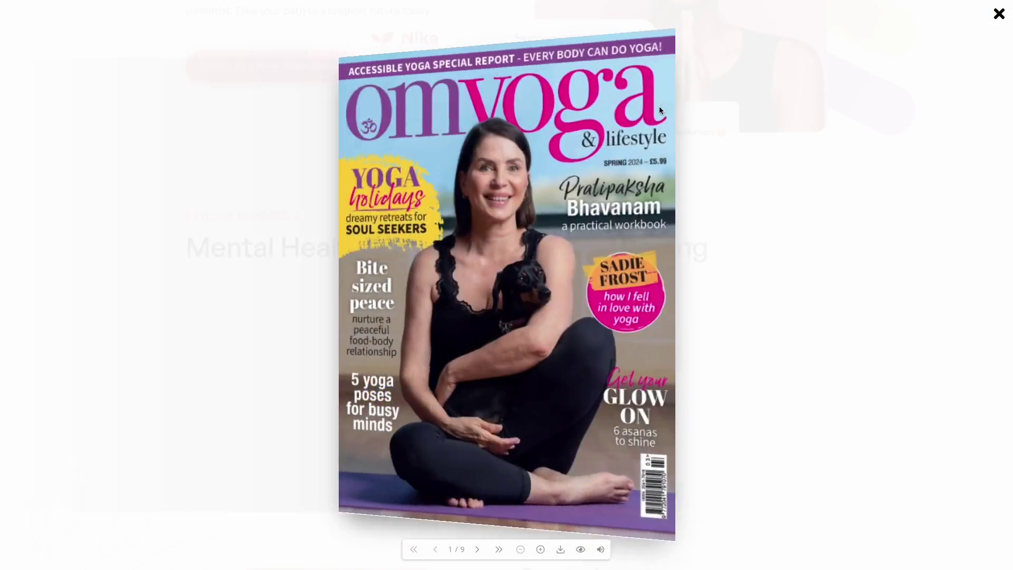
left_click(660, 106)
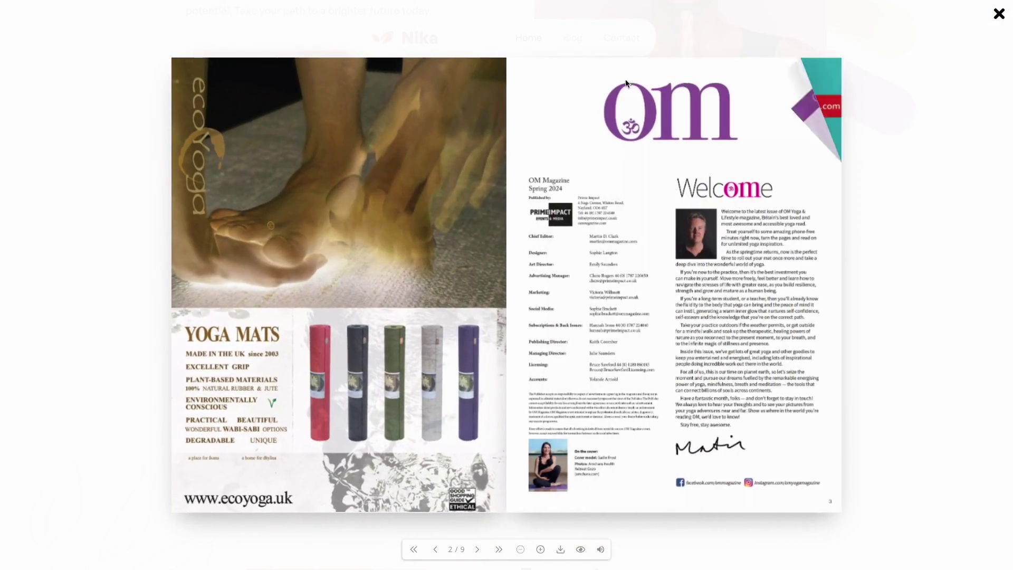
left_click(781, 77)
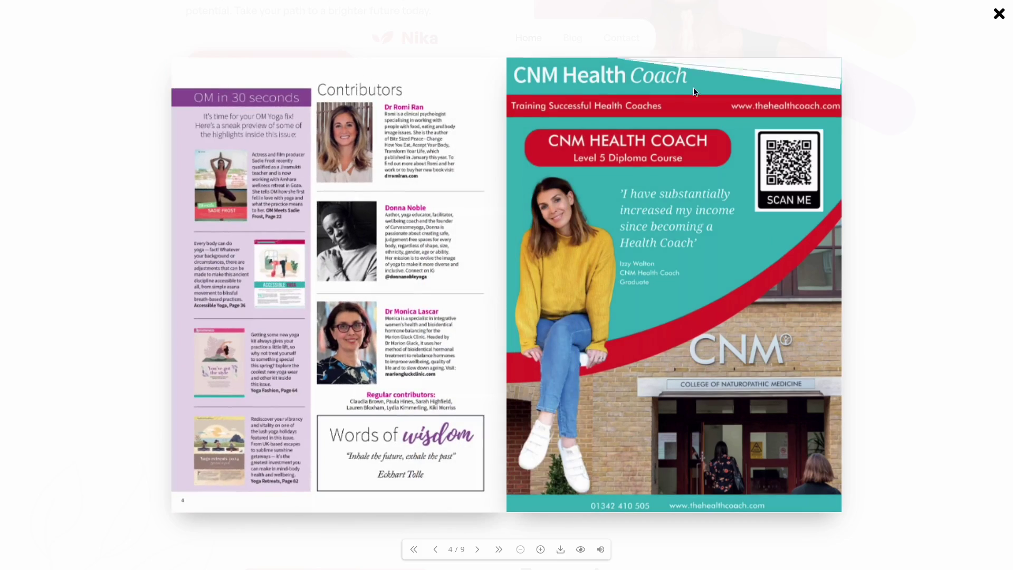
left_click_drag(835, 74, 246, 71)
left_click_drag(816, 82, 273, 85)
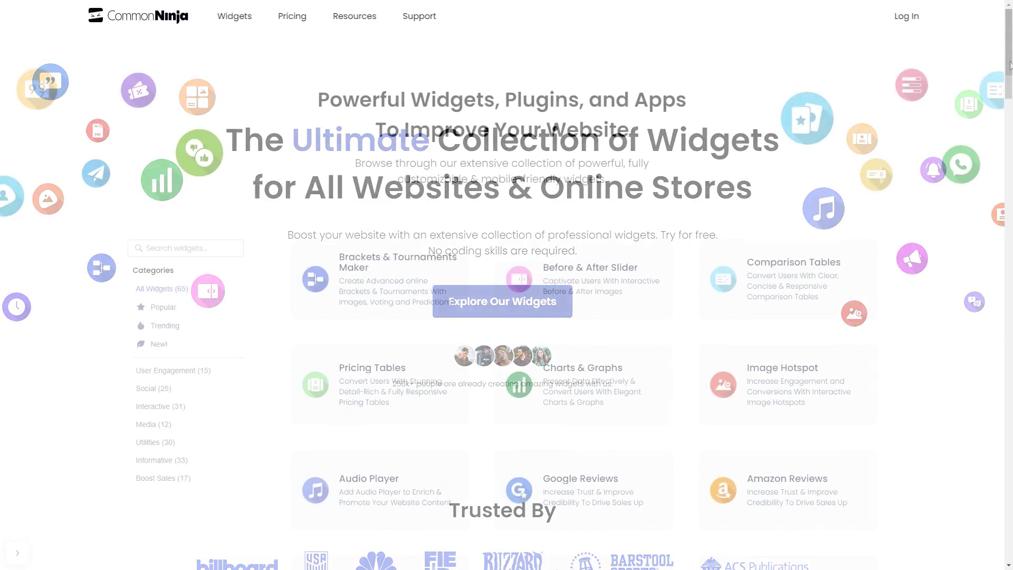
- Create a new PDF Flipbook widget and preview the first ski book's pages 4–5 spread
left_click_drag(1011, 66, 1011, 345)
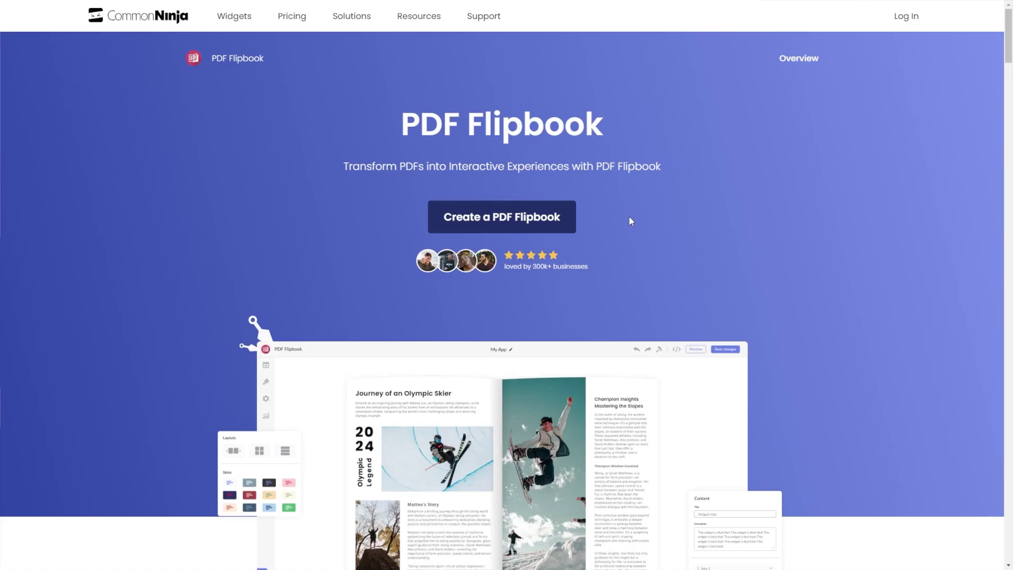
left_click(502, 220)
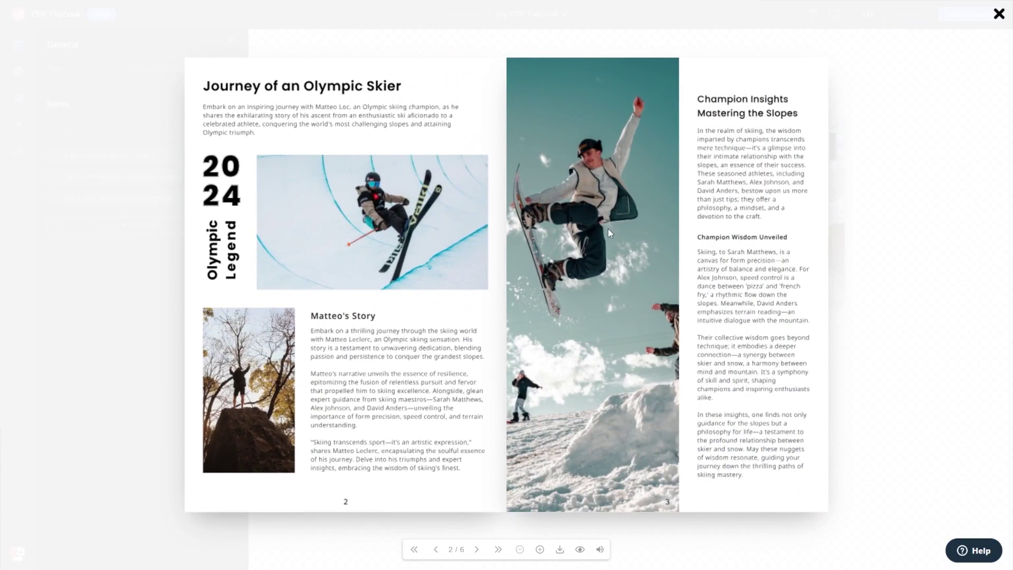
left_click(608, 229)
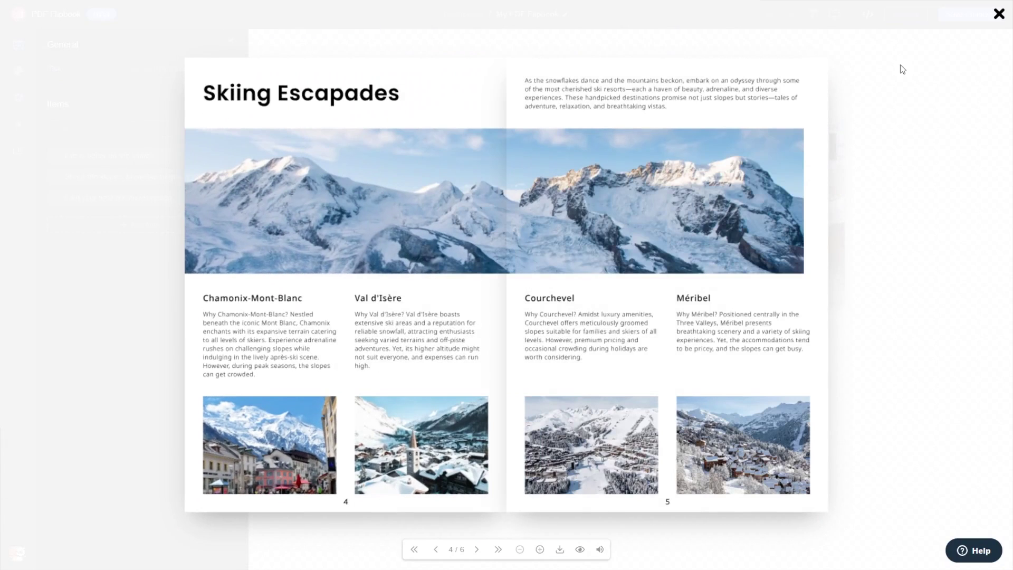
- Close the preview, expand the 'Life is better on the slopes' book details, then show design settings
left_click(1000, 14)
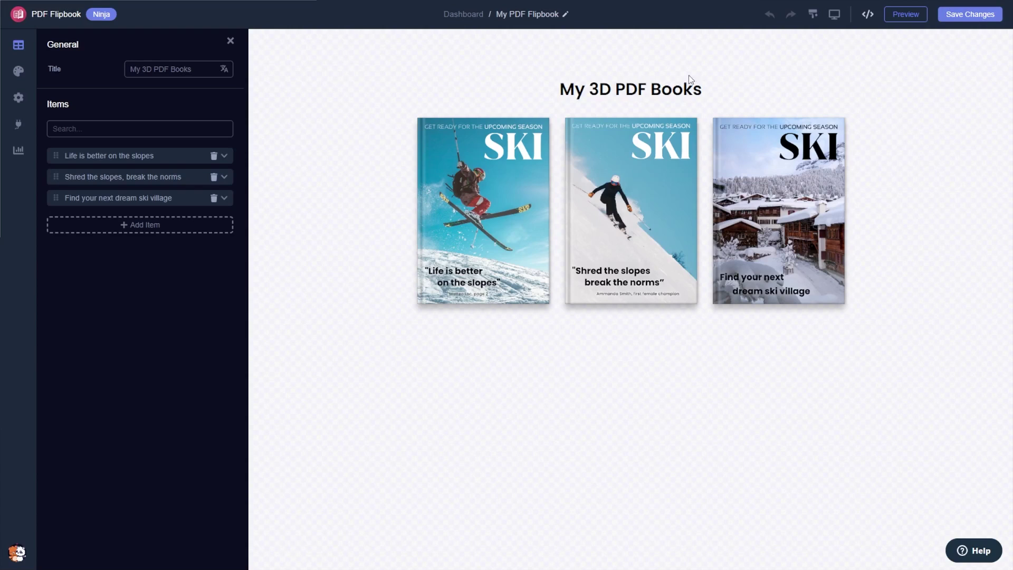
left_click(161, 157)
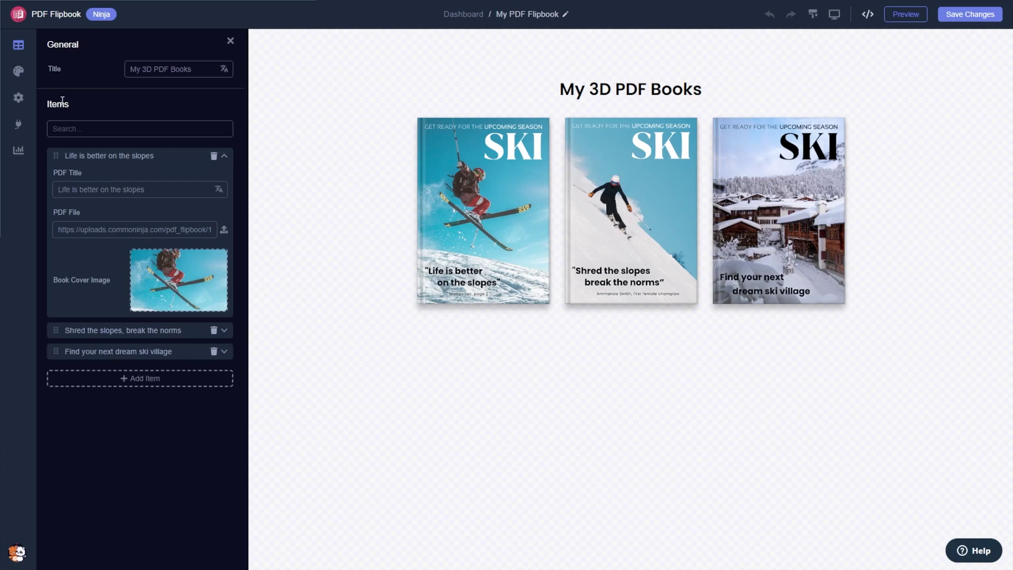
left_click(19, 75)
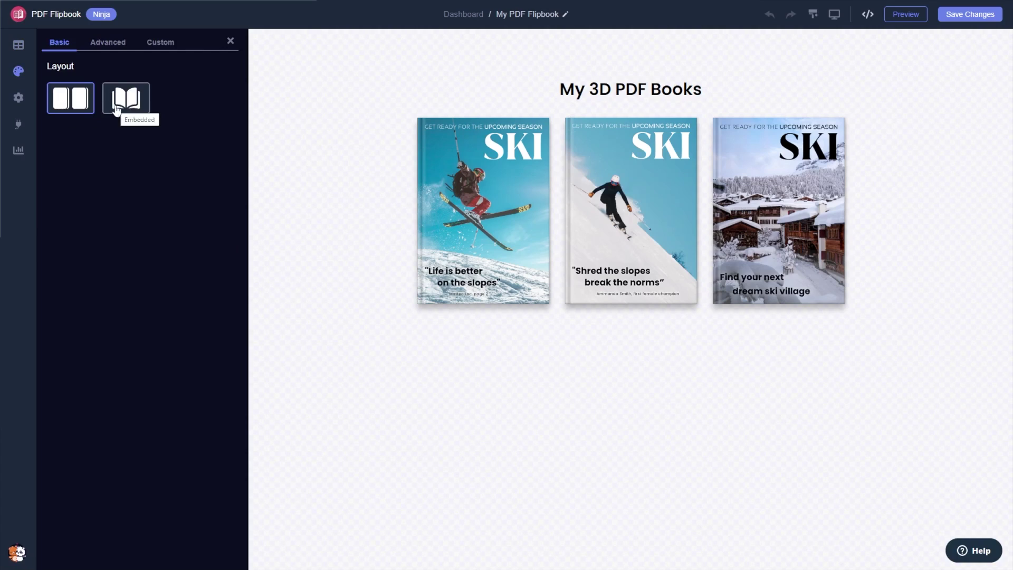
- Set the Advanced flip book width to 782 and the preview book width to 181
left_click(114, 47)
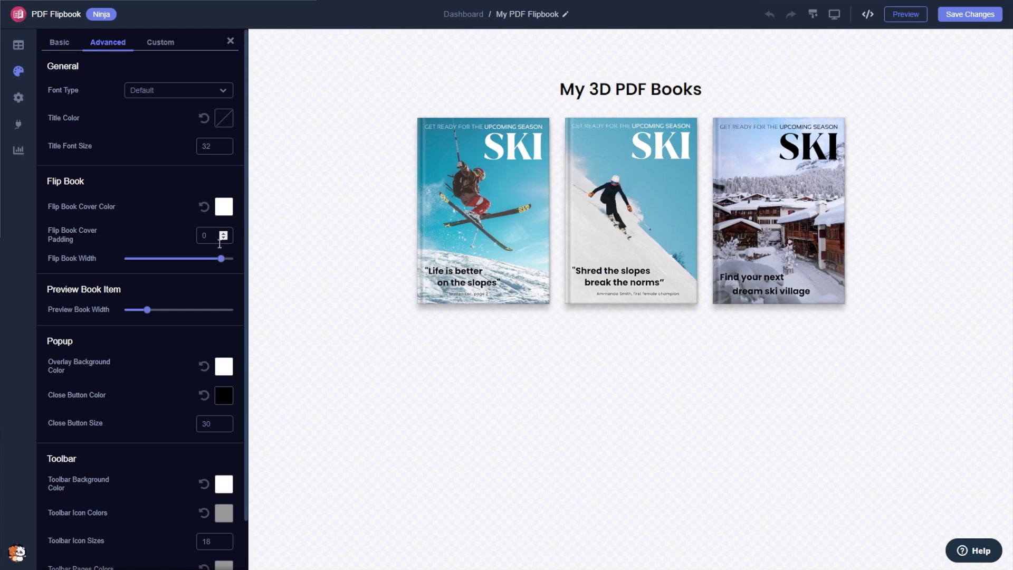
left_click_drag(221, 259, 183, 258)
mouse_move(148, 311)
left_mouse_down()
mouse_move(159, 311)
mouse_move(140, 310)
left_mouse_up()
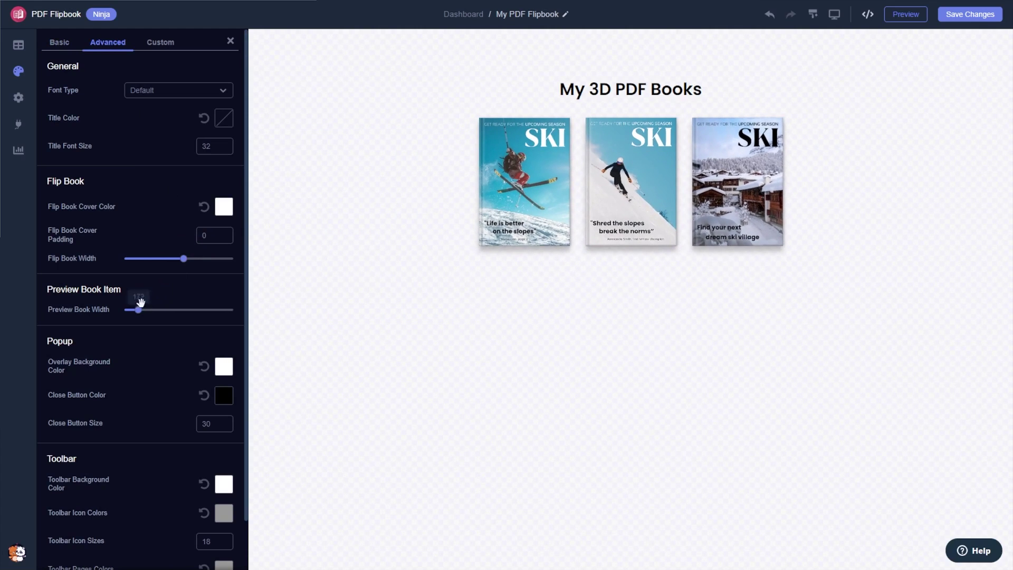
- Make the popup overlay background teal and check it by previewing the first ski book
left_click(224, 367)
left_click(144, 380)
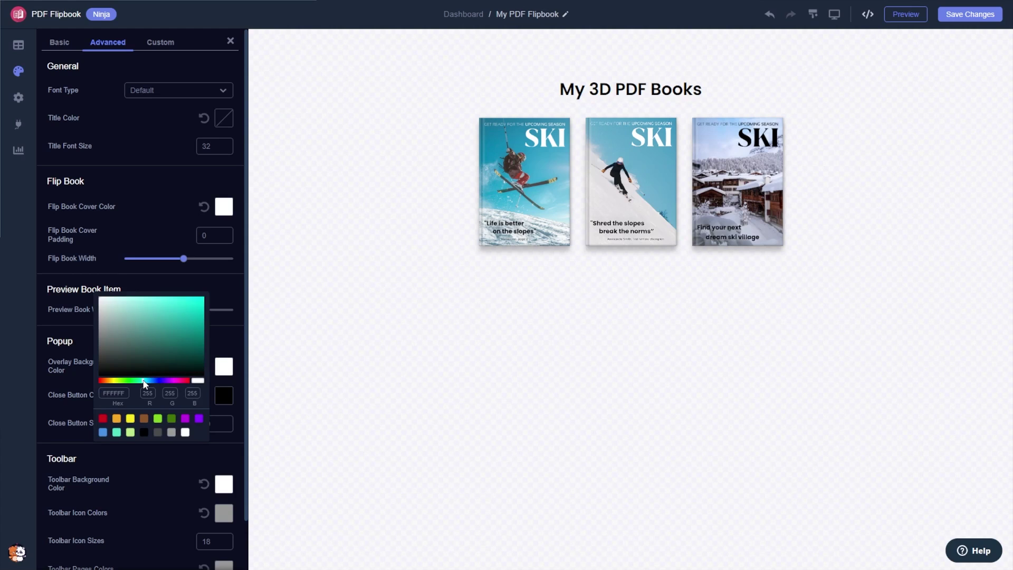
left_click_drag(163, 353, 164, 329)
left_click(340, 332)
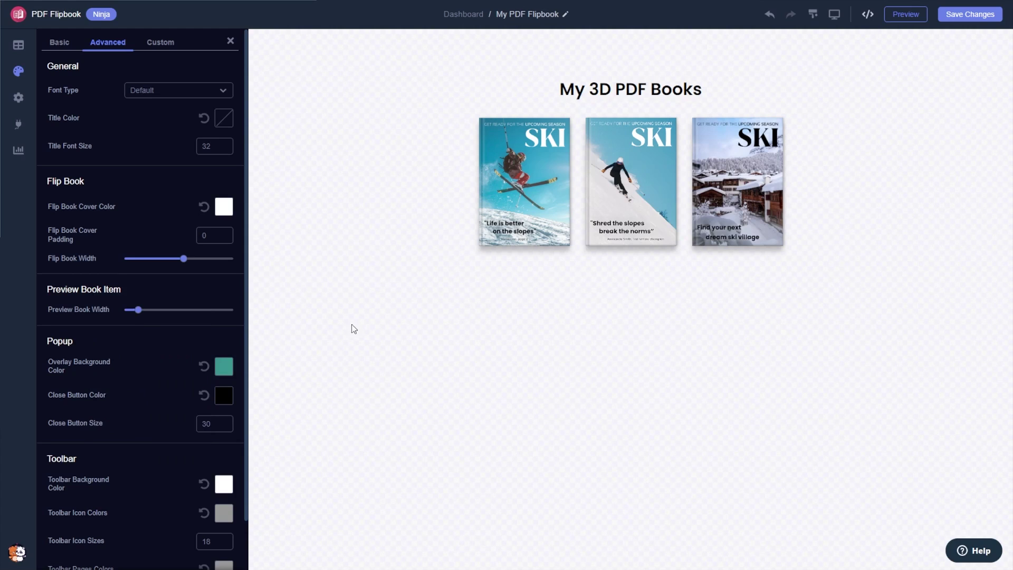
left_click(508, 216)
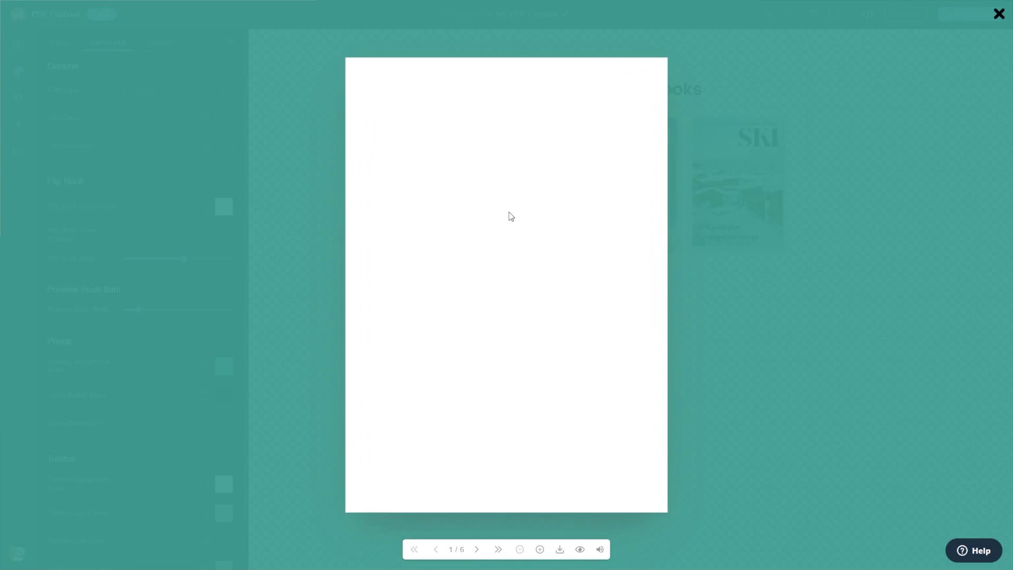
left_click(999, 14)
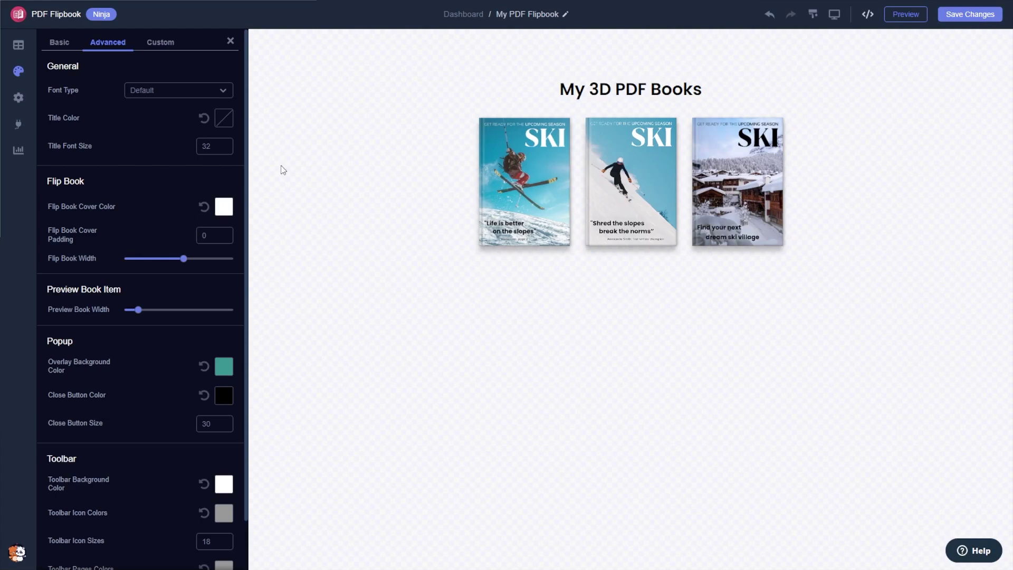
- Hide the My 3D PDF Books title and bring up the Analytics Integrations panel
left_click(20, 98)
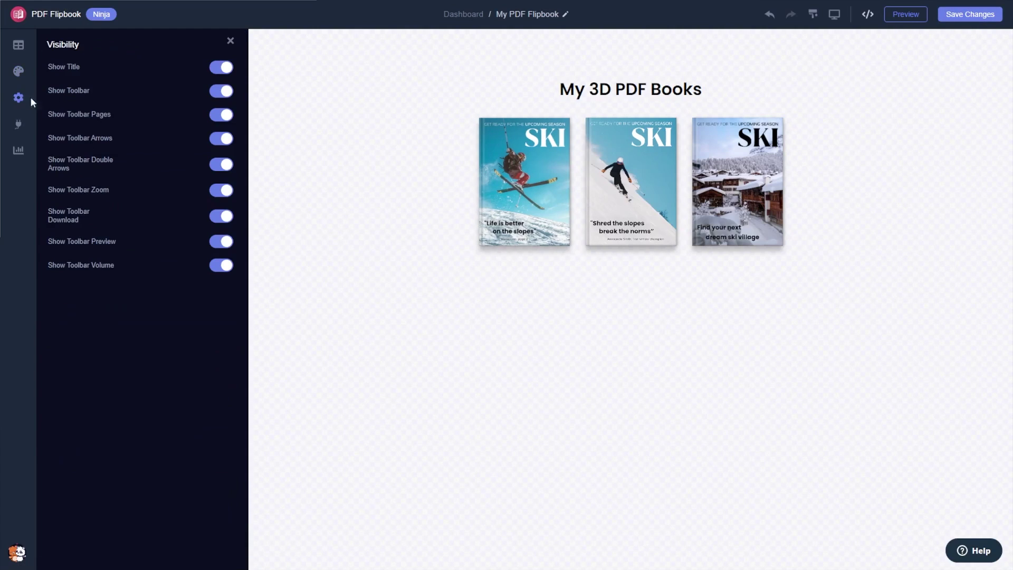
left_click(230, 69)
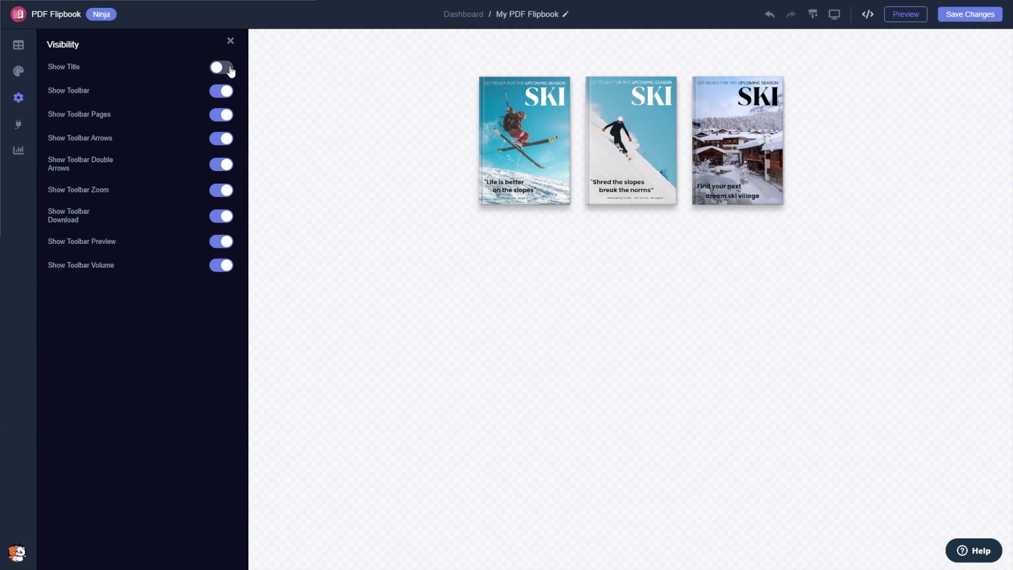
left_click(19, 125)
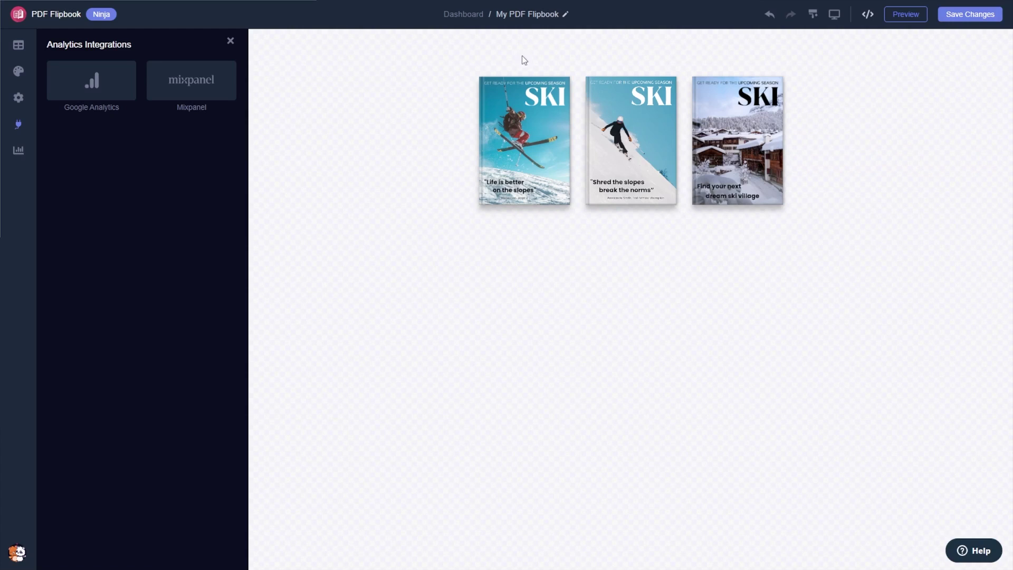
- Copy My Widget's installation code from the My Website project dashboard
left_click(464, 14)
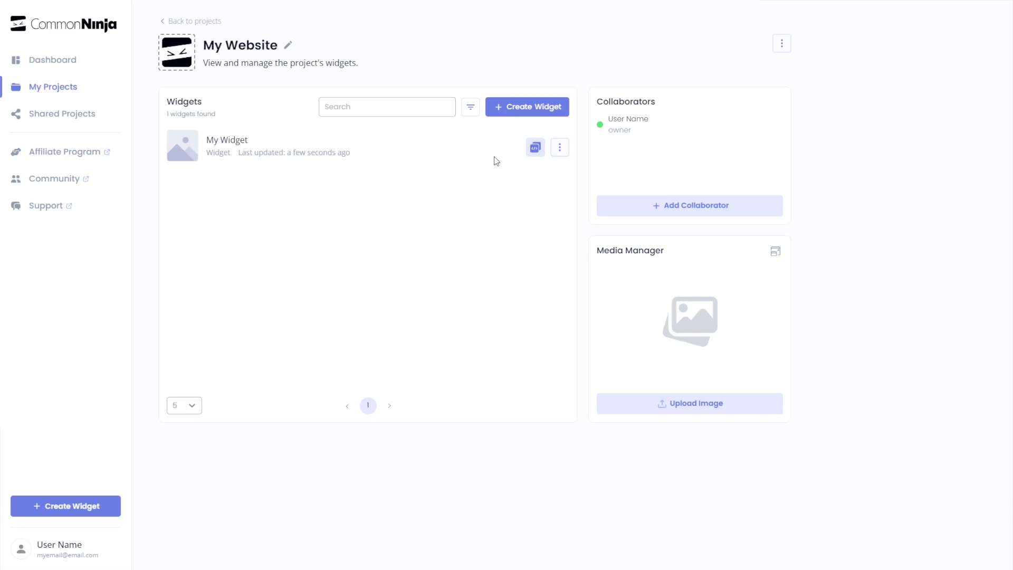
left_click(537, 148)
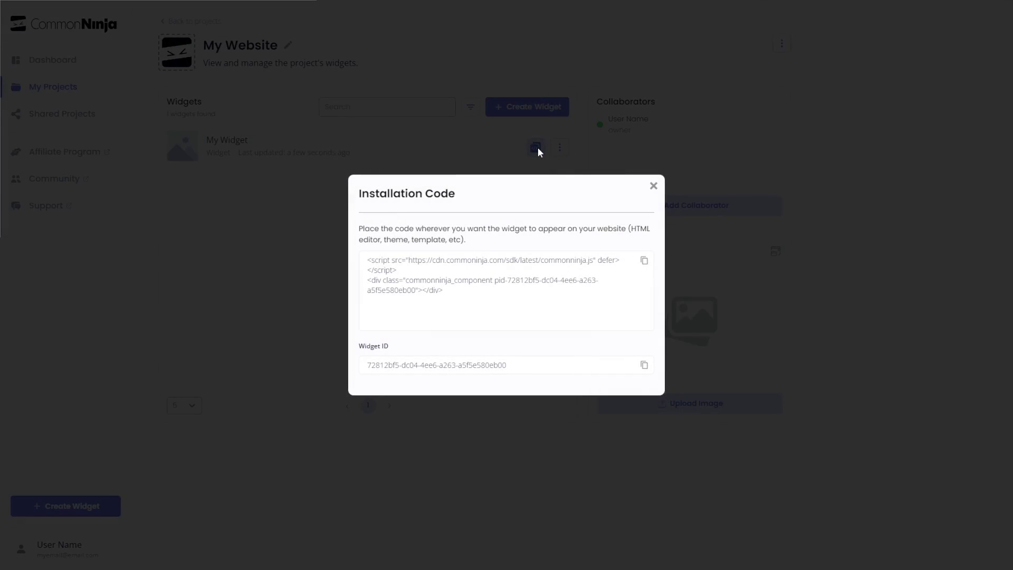
left_click(645, 266)
left_click(645, 266)
left_click(654, 187)
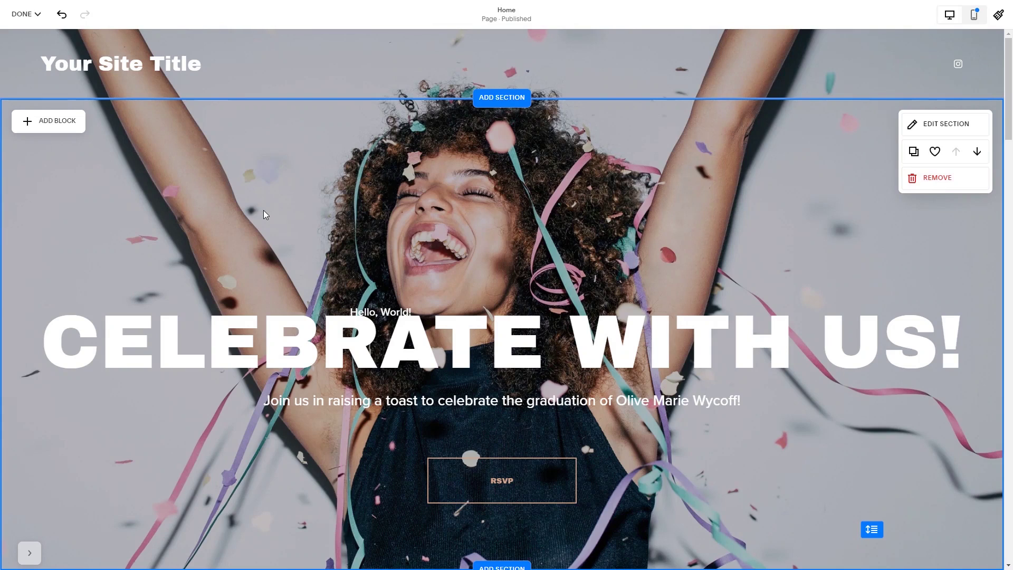
- Add a Code block to the empty Home page section below the celebration banner
scroll(264, 210, "down", 6)
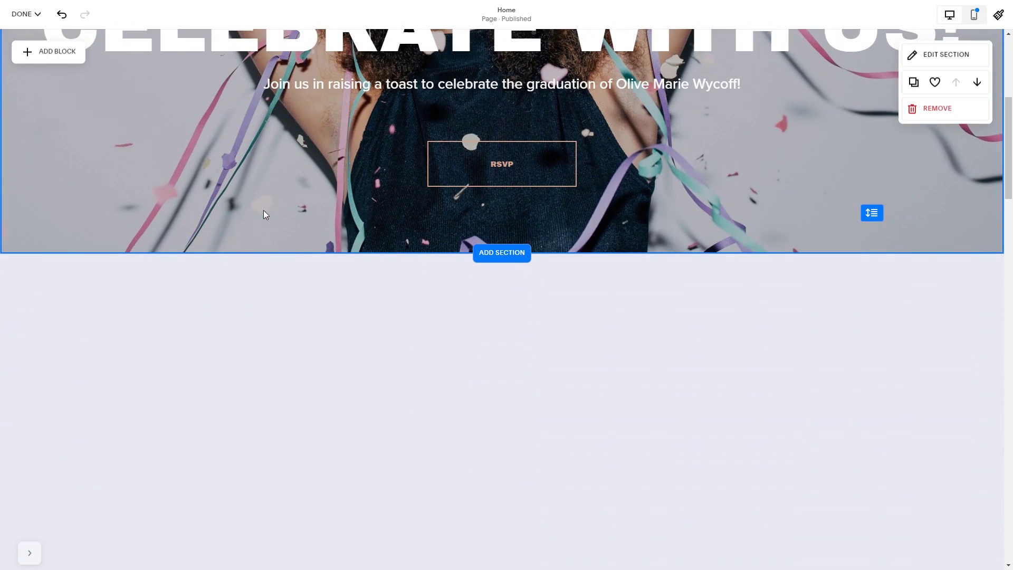
left_click(79, 282)
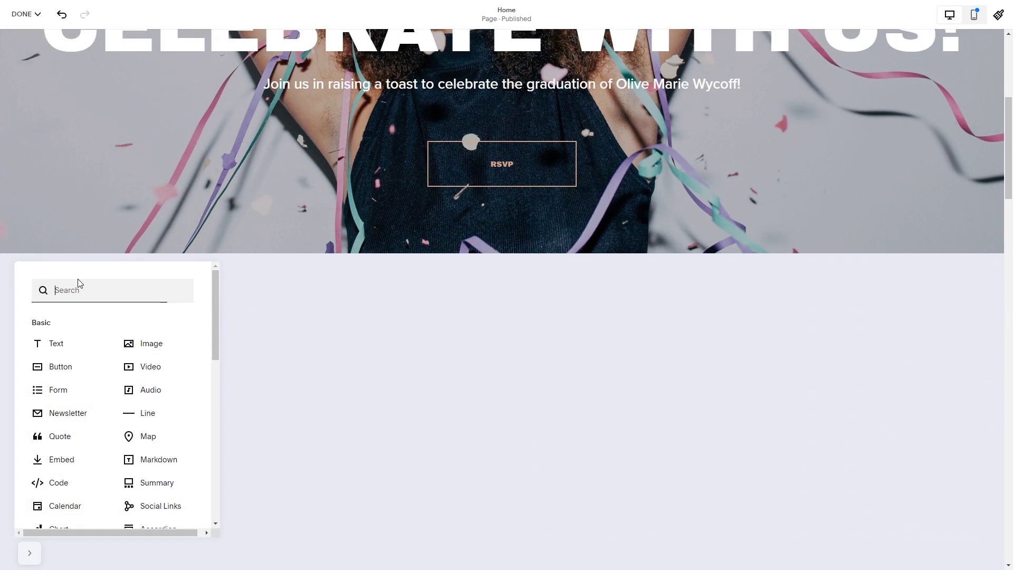
left_click(54, 485)
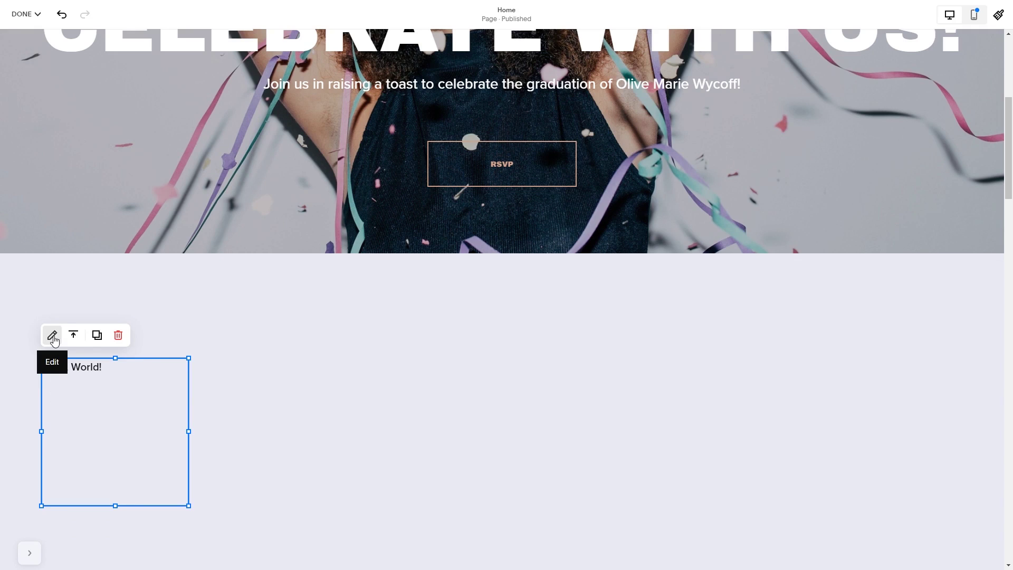
- Replace the Code block's Hello, World! placeholder with the pasted Common Ninja embed code
left_click(52, 336)
left_click_drag(336, 423, 217, 419)
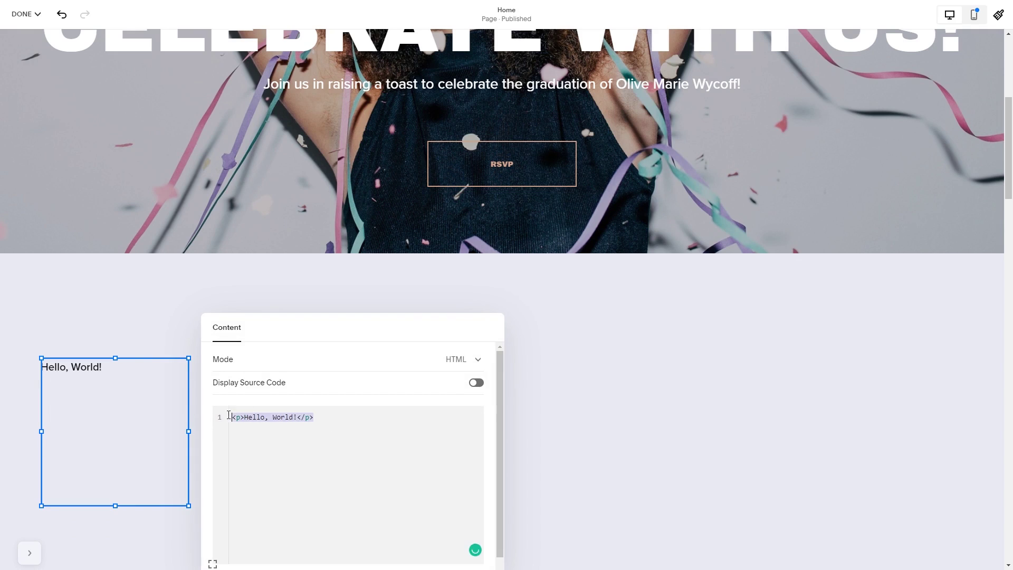
key("ctrl+v")
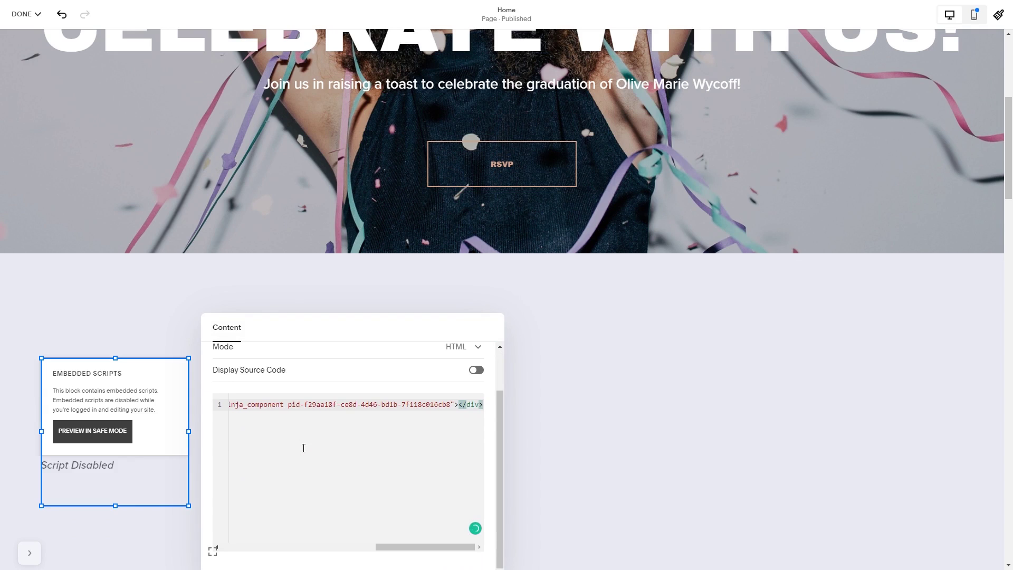
left_click(539, 453)
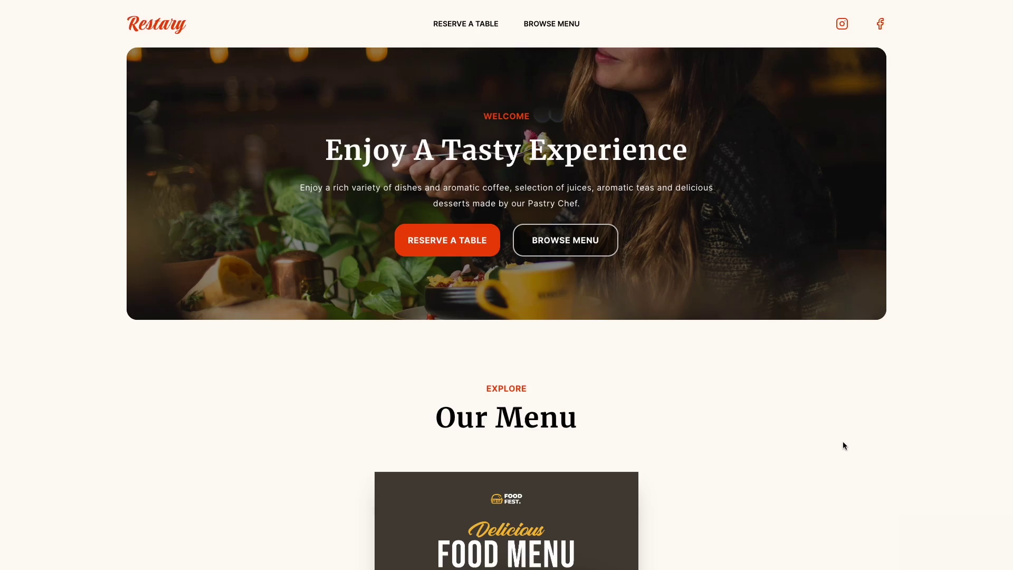
- Scroll the live Restary page to Our Menu and flip open the Food Menu flipbook
scroll(843, 443, "down", 6)
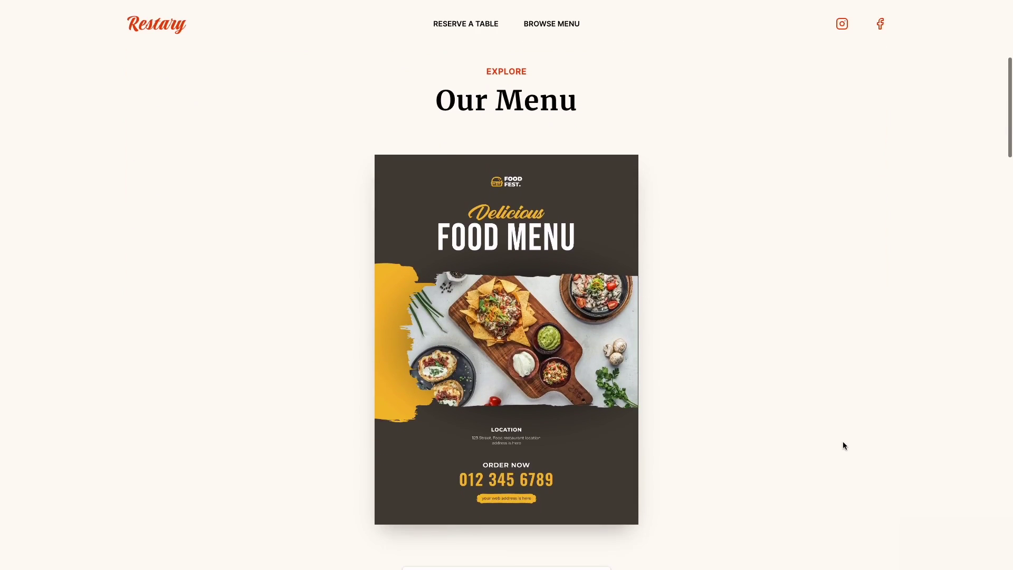
left_click(635, 411)
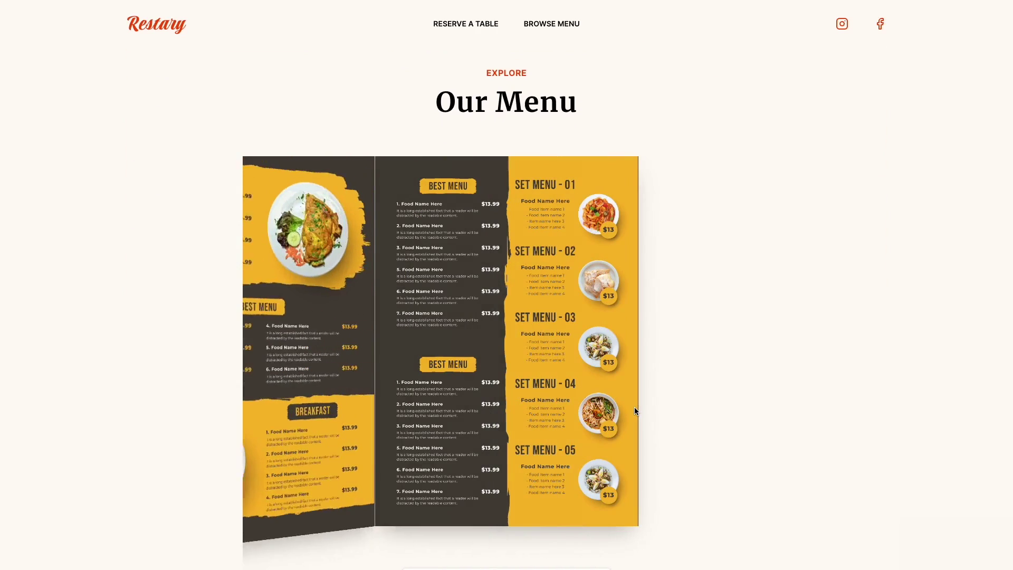